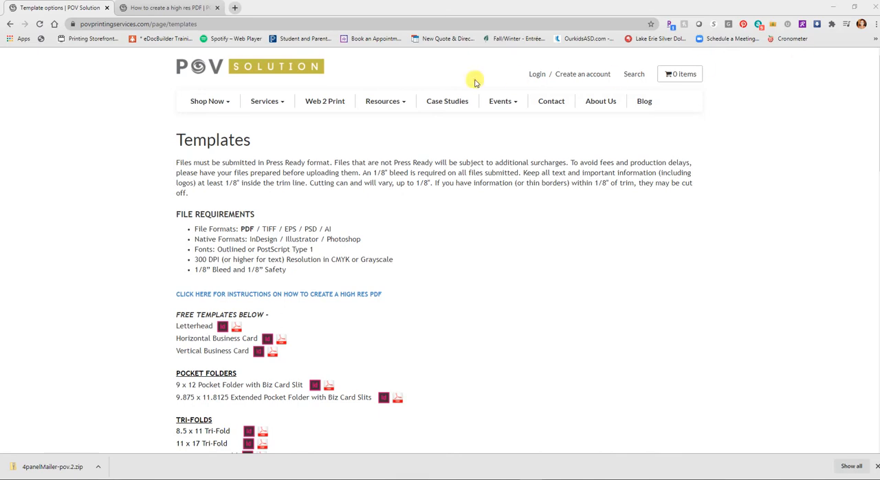
Open the downloaded 4panelMailer-pov.2.zip from the templates page and switch to the 4panelMailer-pov.indd document in InDesign.
{"action": "left_click", "coordinate": [384, 100]}
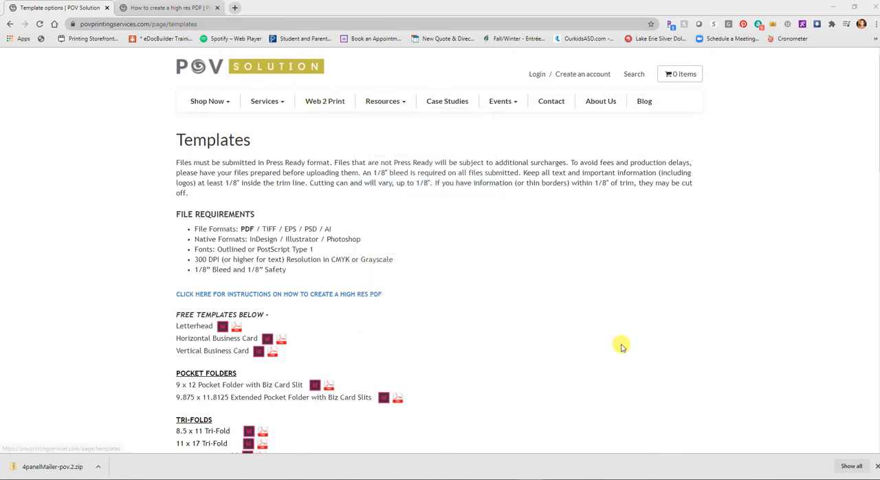
{"action": "scroll", "coordinate": [621, 344], "scroll_direction": "down", "scroll_amount": 5}
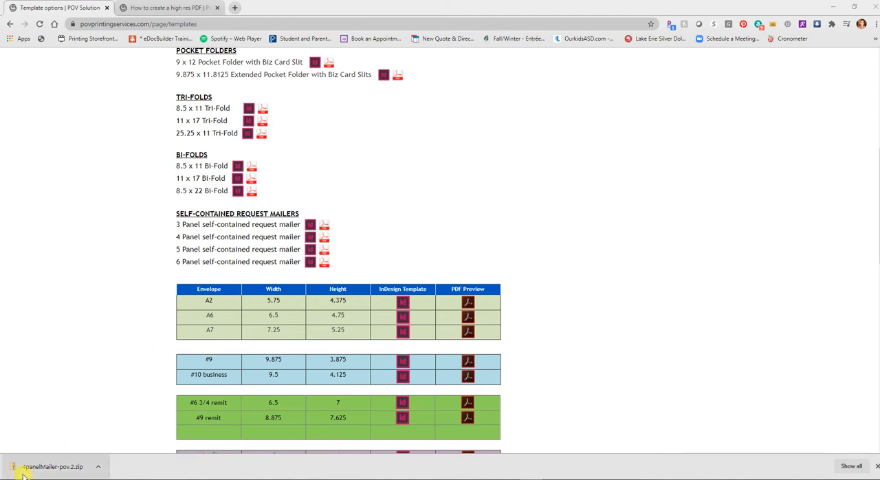
{"action": "left_click", "coordinate": [66, 467]}
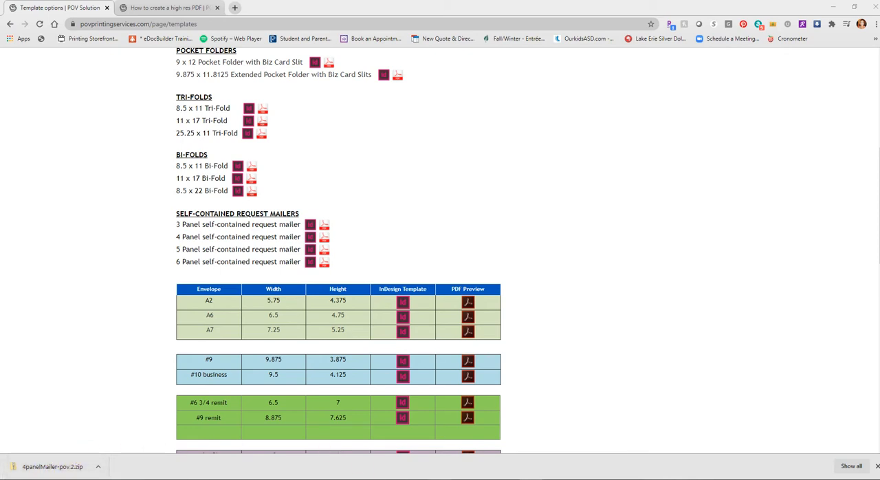
{"action": "mouse_move", "coordinate": [441, 479]}
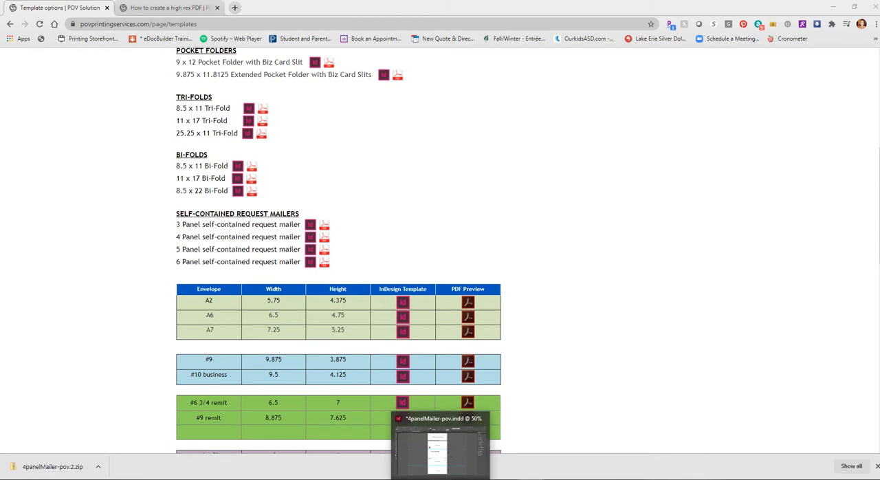
{"action": "left_click", "coordinate": [440, 450]}
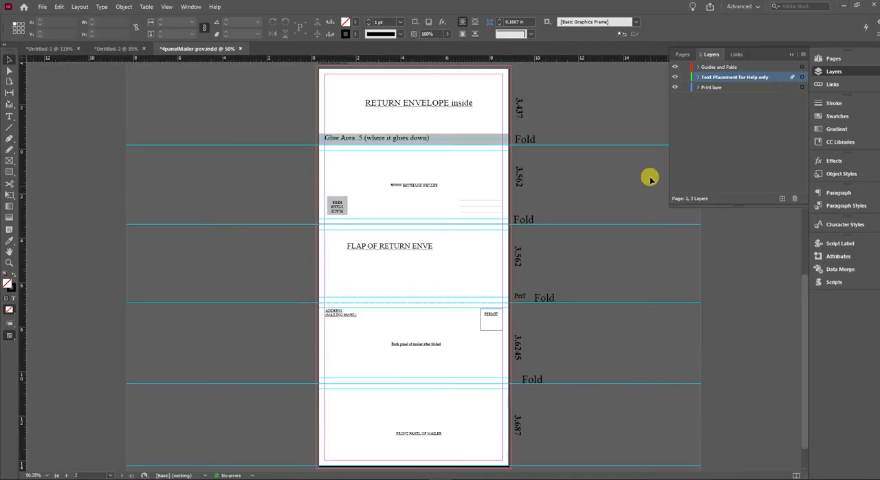
Check which workspace is active and display the layers of the mailer template.
{"action": "left_click", "coordinate": [184, 8]}
{"action": "mouse_move", "coordinate": [192, 18]}
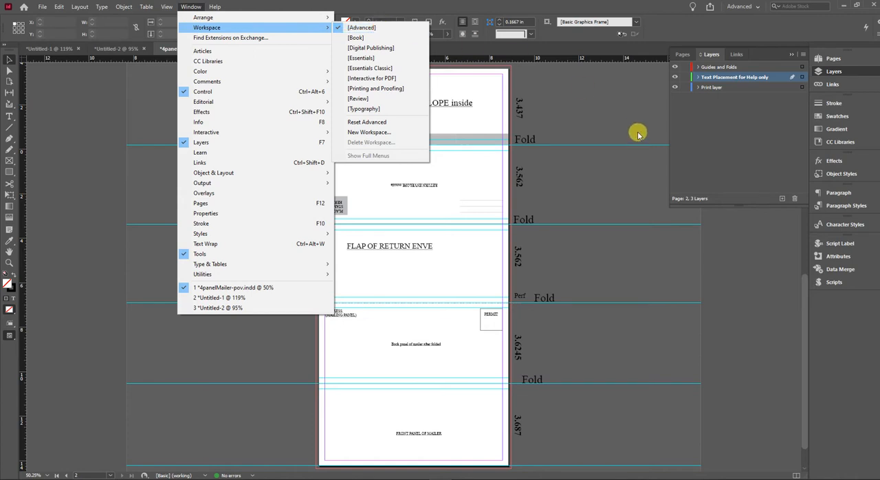
{"action": "left_click", "coordinate": [712, 54]}
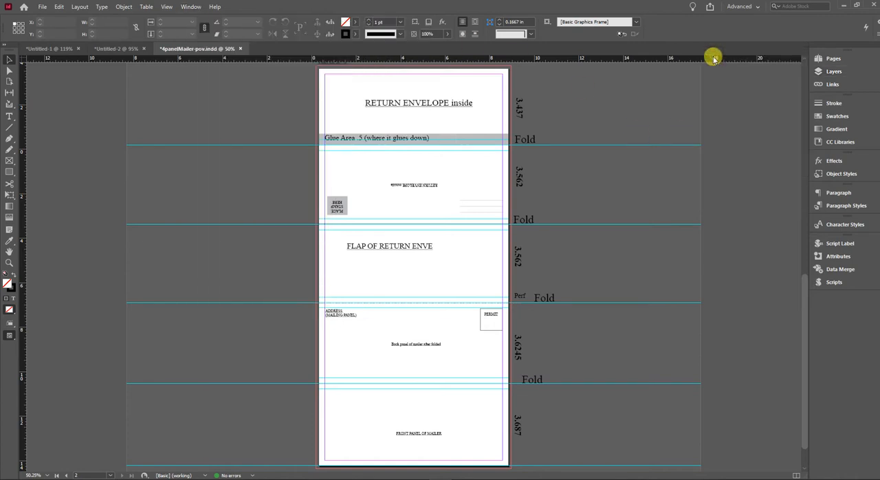
{"action": "left_click", "coordinate": [828, 75]}
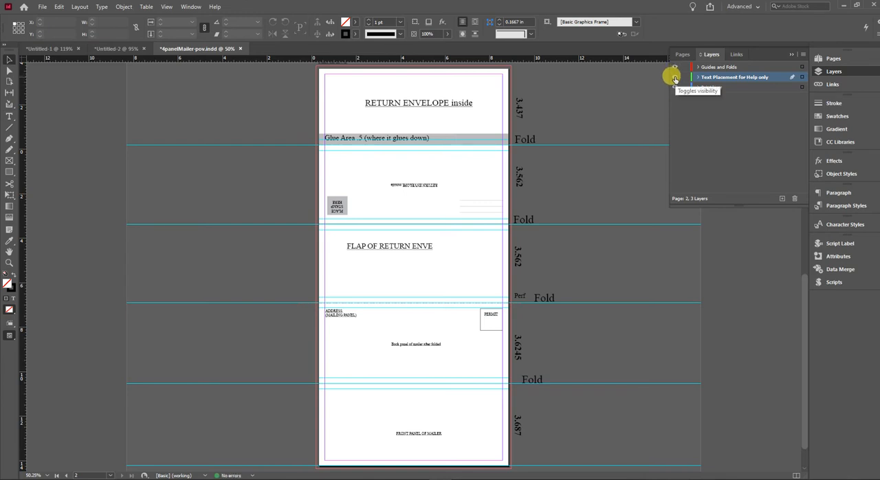
Toggle the Text Placement for Help only layer off and on to compare both template pages with and without the helper text.
{"action": "left_click", "coordinate": [675, 77]}
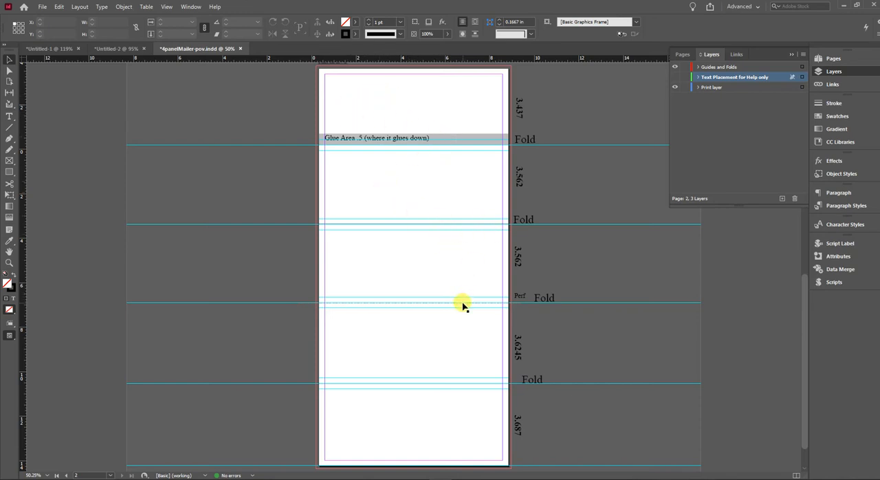
{"action": "scroll", "coordinate": [471, 387], "scroll_direction": "down", "scroll_amount": 1}
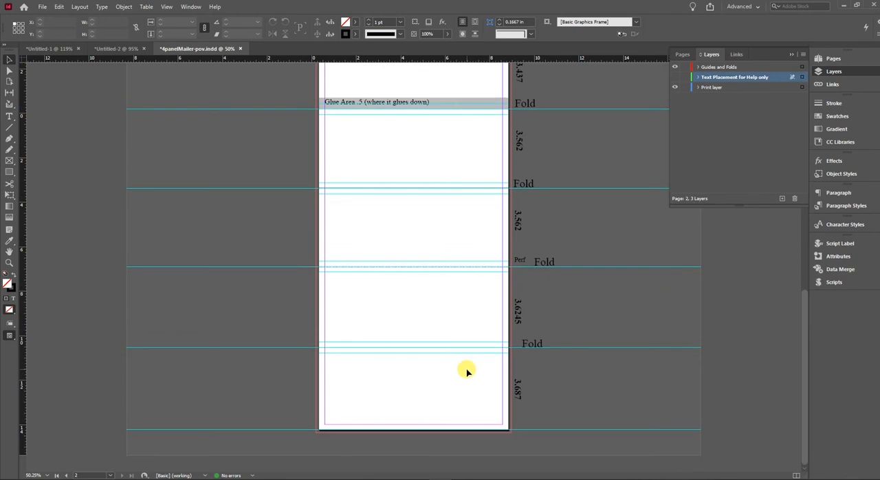
{"action": "scroll", "coordinate": [466, 369], "scroll_direction": "up", "scroll_amount": 10}
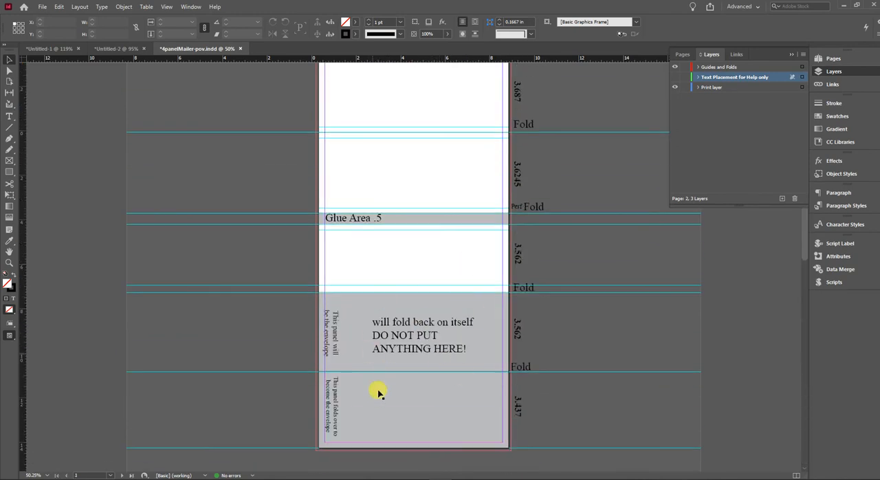
{"action": "left_click", "coordinate": [674, 78]}
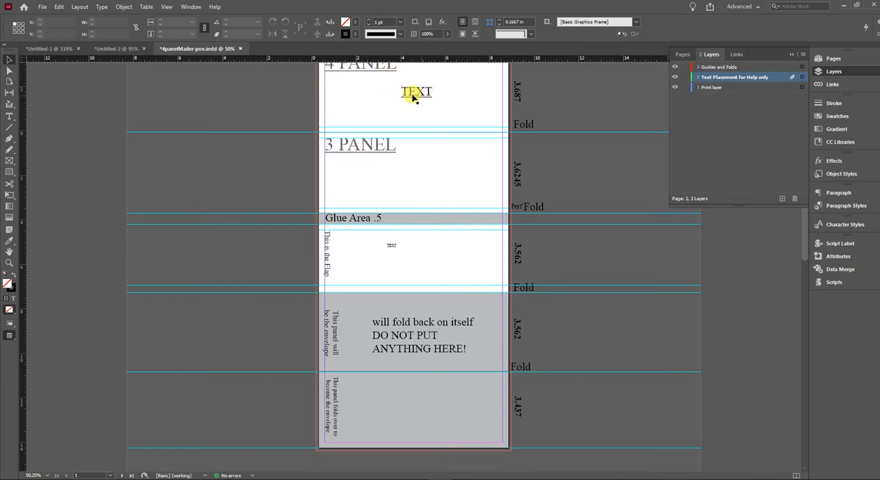
{"action": "left_click", "coordinate": [675, 77]}
{"action": "left_click", "coordinate": [675, 77]}
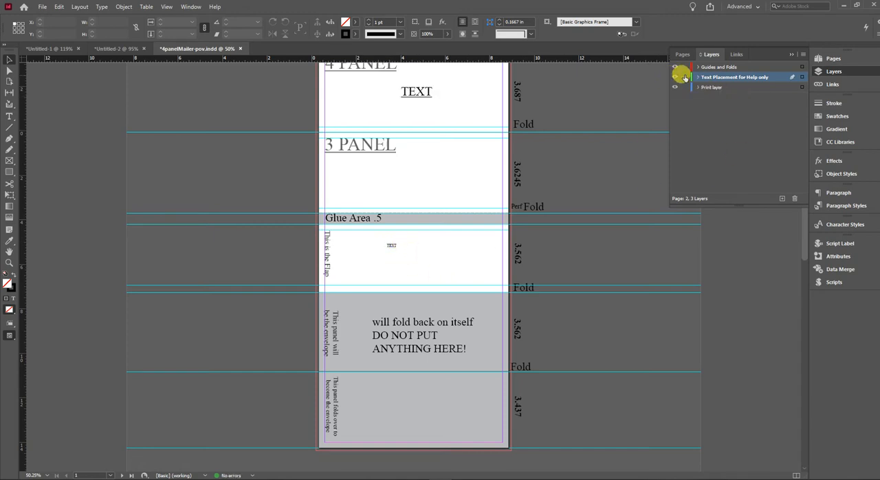
{"action": "scroll", "coordinate": [609, 222], "scroll_direction": "down", "scroll_amount": 10}
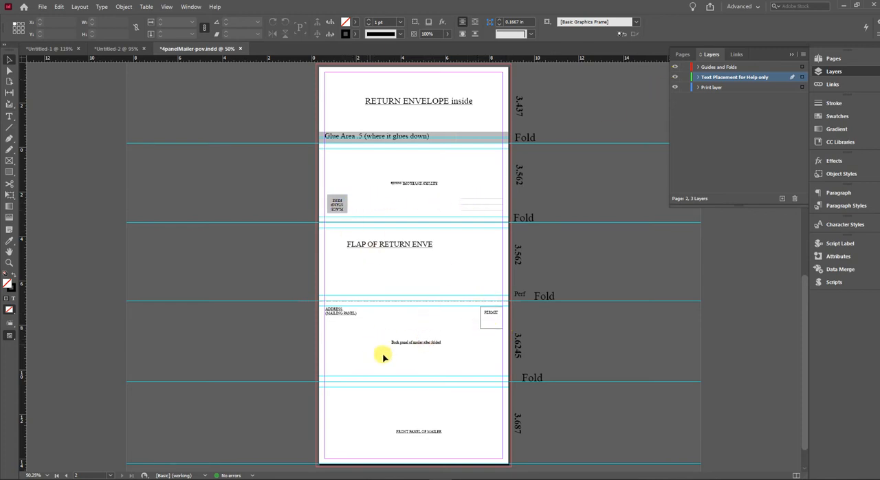
{"action": "left_click", "coordinate": [674, 77]}
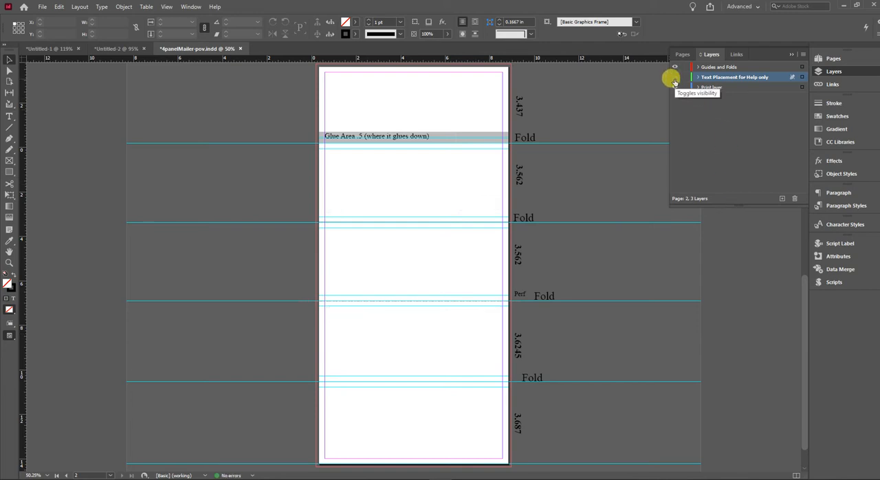
{"action": "left_click", "coordinate": [674, 78]}
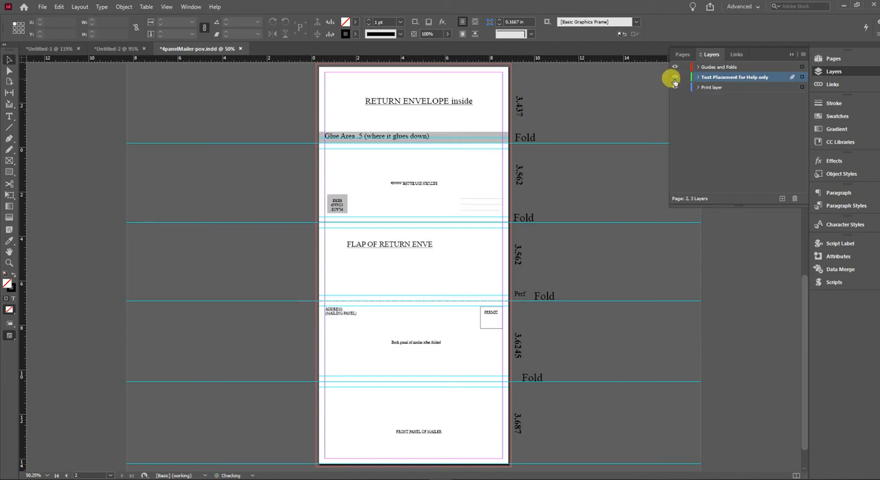
View the page list of the finished sample in Untitled-2 and return to 4panelMailer-pov.indd.
{"action": "left_click", "coordinate": [110, 49]}
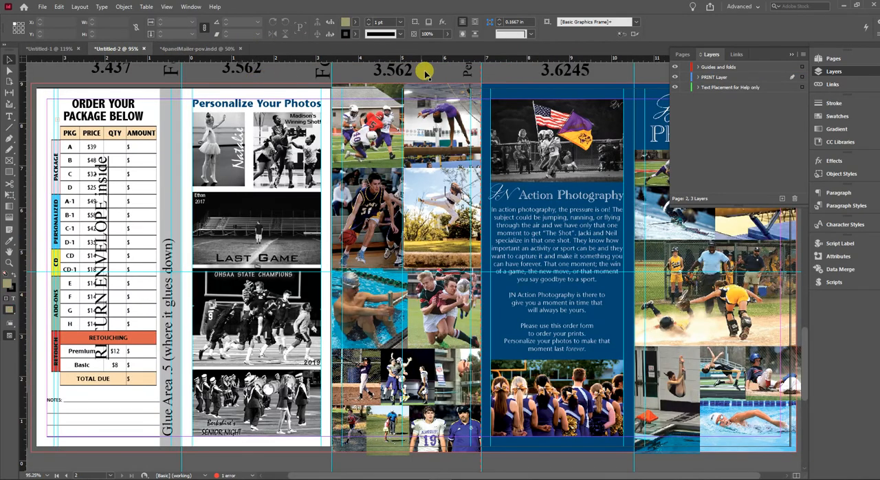
{"action": "left_click", "coordinate": [683, 54]}
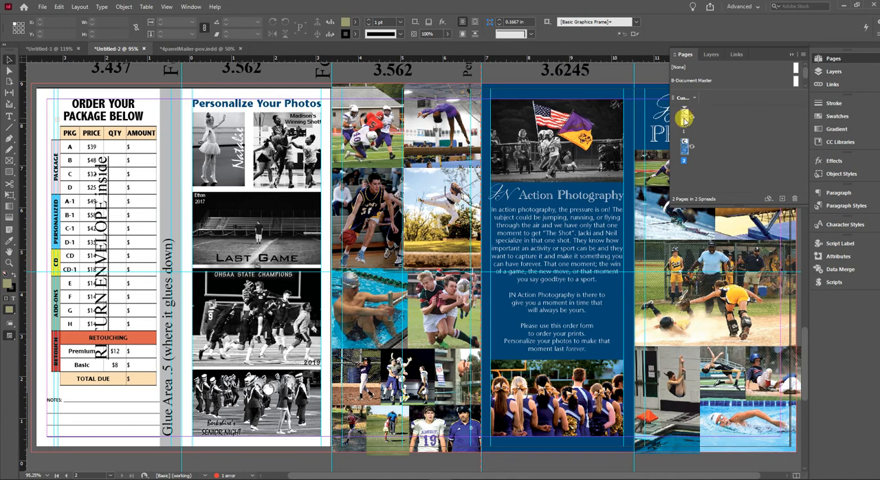
{"action": "left_click", "coordinate": [196, 48]}
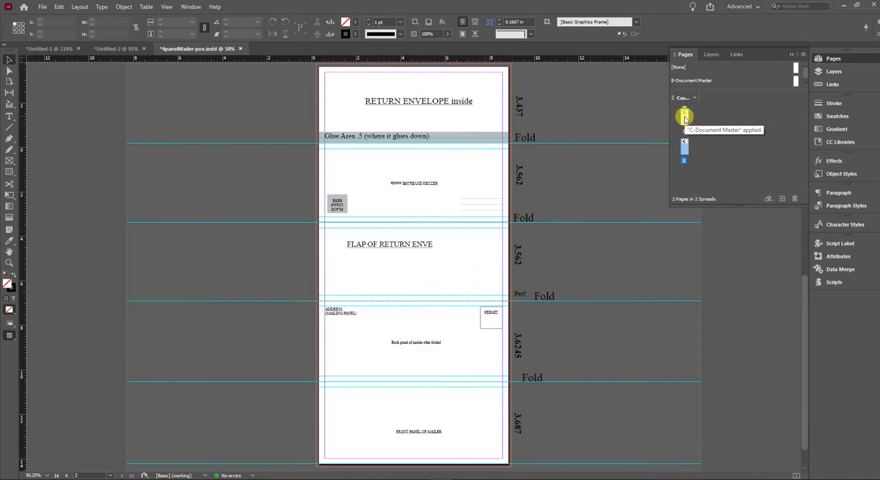
Rotate the spread view of page 1 by 90° clockwise and view the rotated page.
{"action": "right_click", "coordinate": [685, 118]}
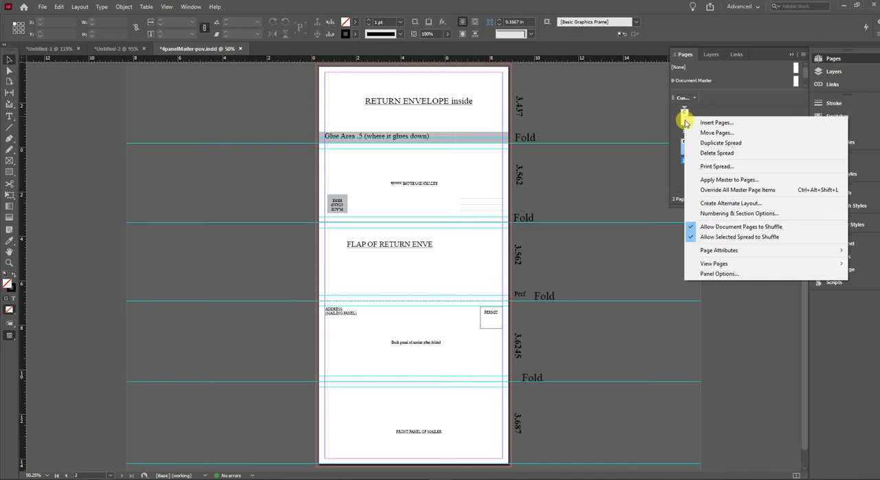
{"action": "mouse_move", "coordinate": [727, 250]}
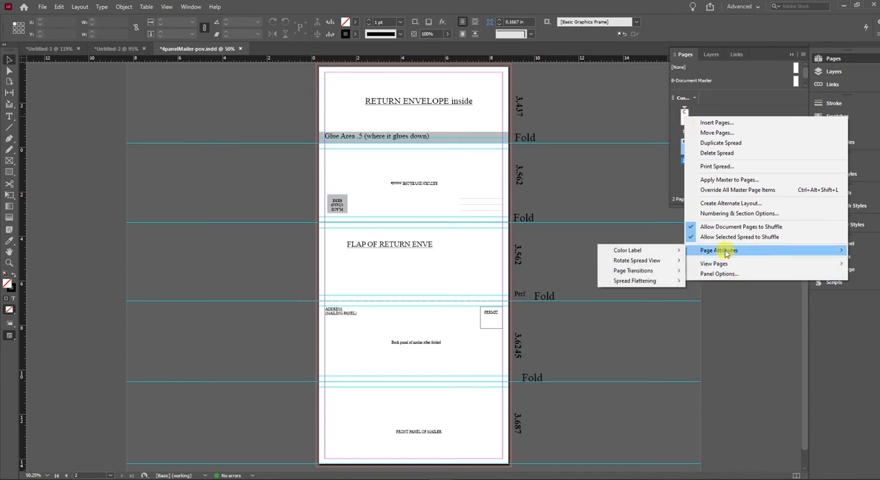
{"action": "mouse_move", "coordinate": [666, 260]}
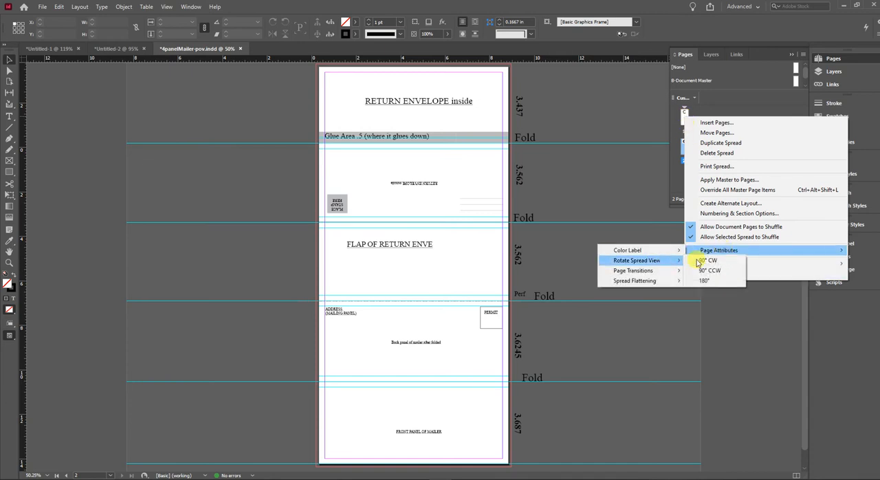
{"action": "left_click", "coordinate": [709, 262]}
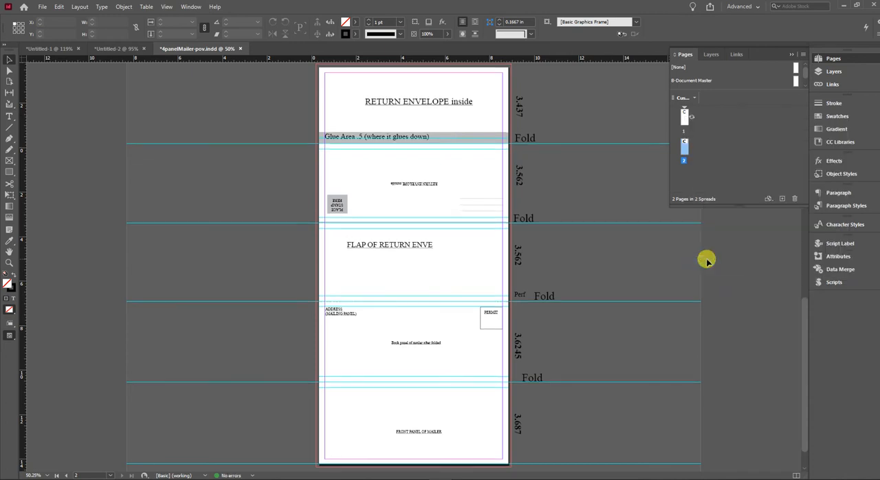
{"action": "scroll", "coordinate": [515, 137], "scroll_direction": "up", "scroll_amount": 12}
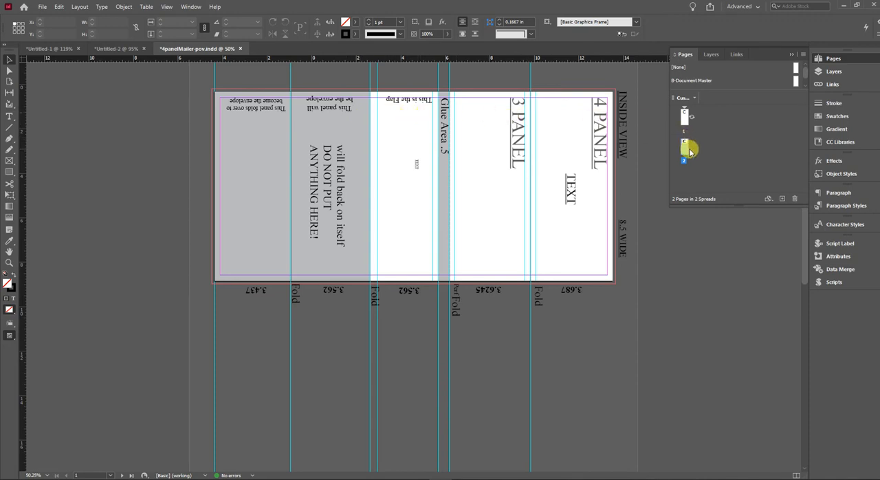
Rotate the spread view of page 1 back by 90° counterclockwise.
{"action": "right_click", "coordinate": [685, 118]}
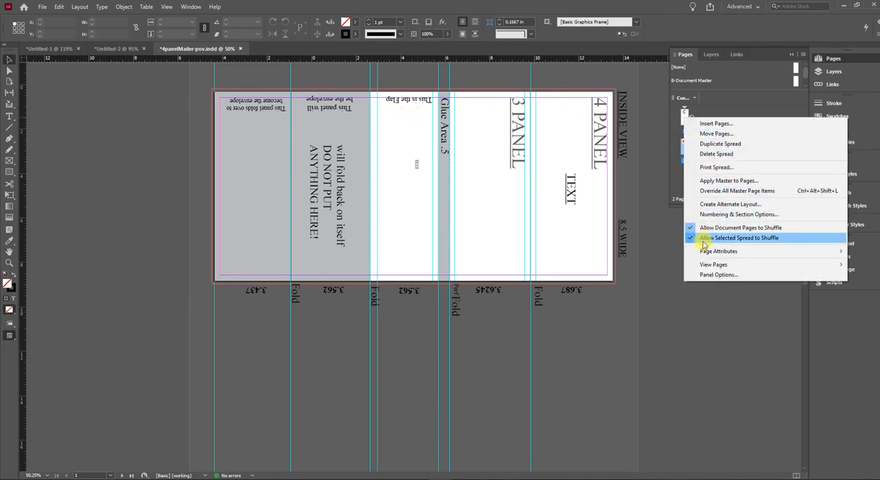
{"action": "mouse_move", "coordinate": [704, 254]}
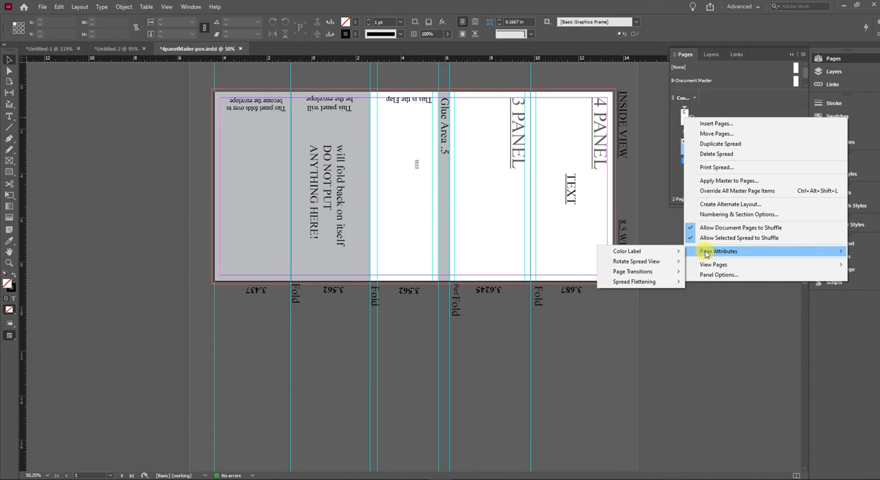
{"action": "mouse_move", "coordinate": [664, 261]}
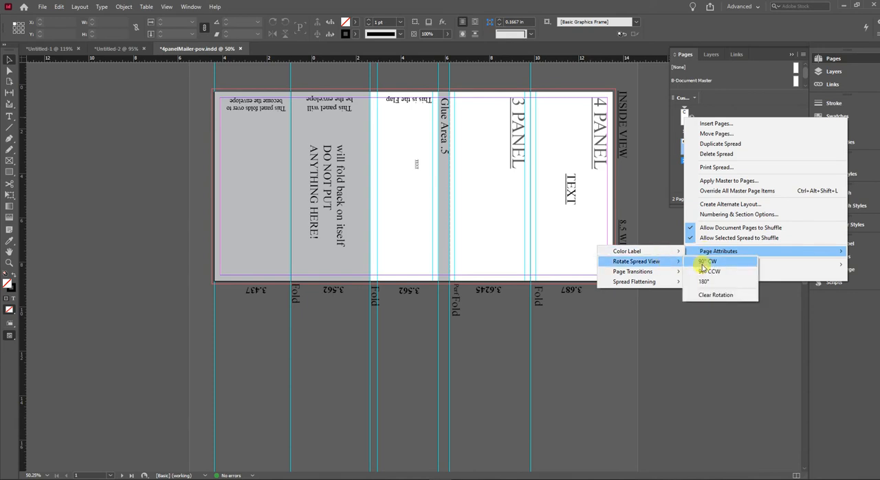
{"action": "left_click", "coordinate": [707, 271]}
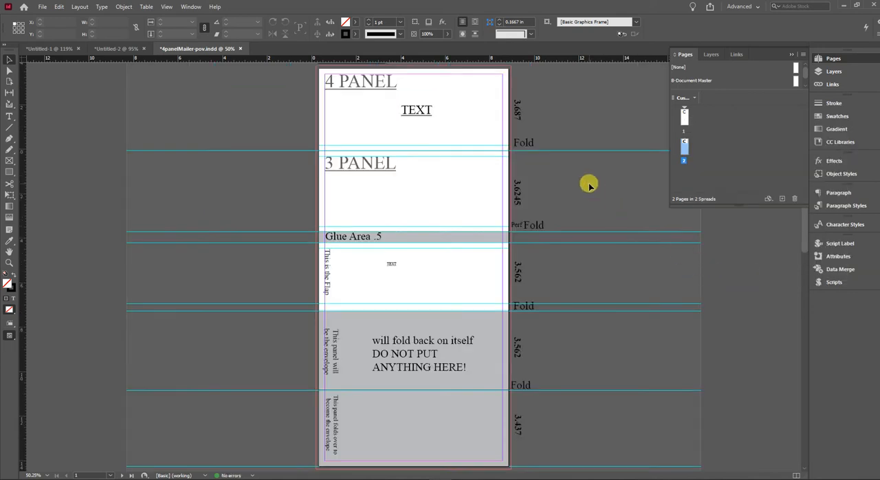
In the Untitled-2 sample, hide the Text Placement for Help only and Guides and folds layers, keeping PRINT Layer shown.
{"action": "left_click", "coordinate": [117, 48]}
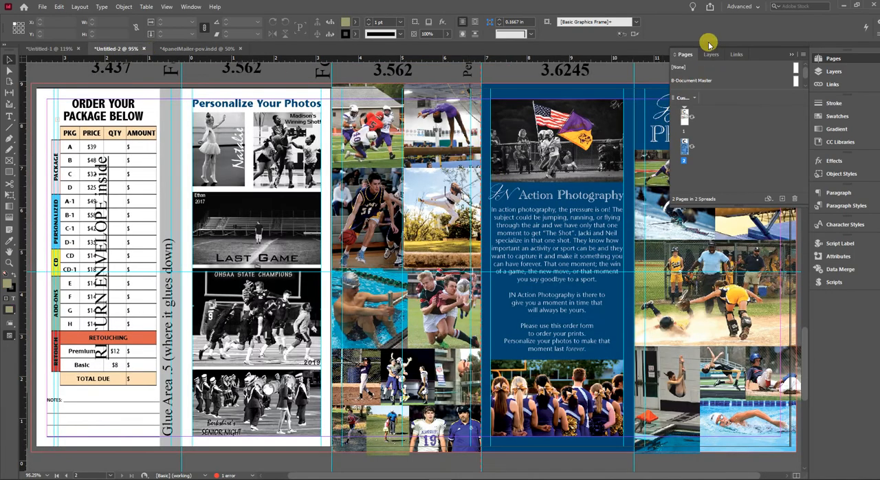
{"action": "left_click", "coordinate": [712, 55]}
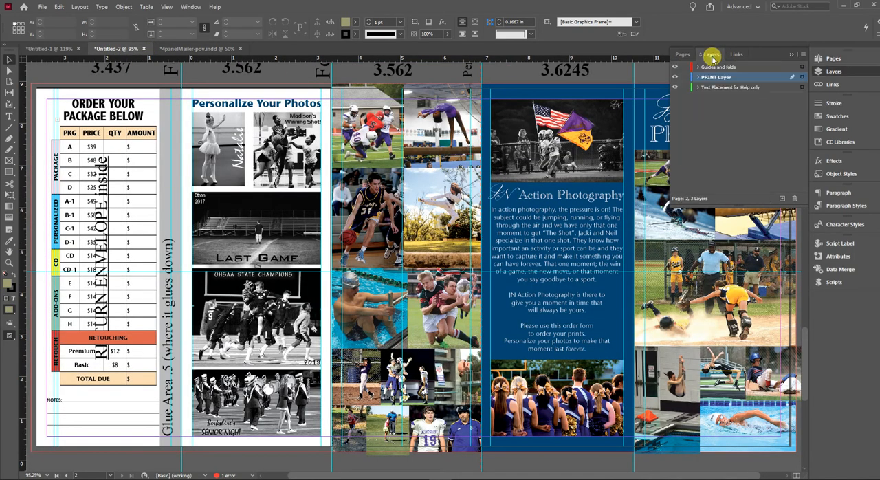
{"action": "left_click", "coordinate": [675, 86]}
{"action": "left_click", "coordinate": [675, 77]}
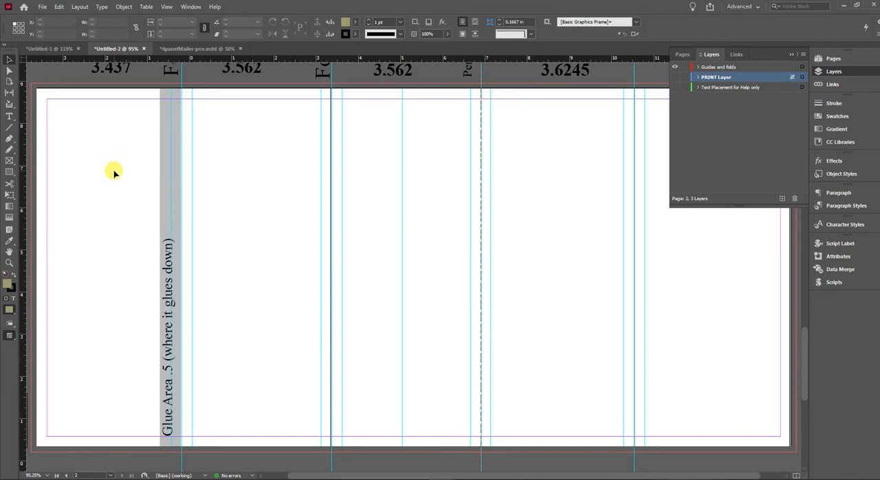
{"action": "left_click", "coordinate": [675, 76]}
{"action": "left_click", "coordinate": [674, 67]}
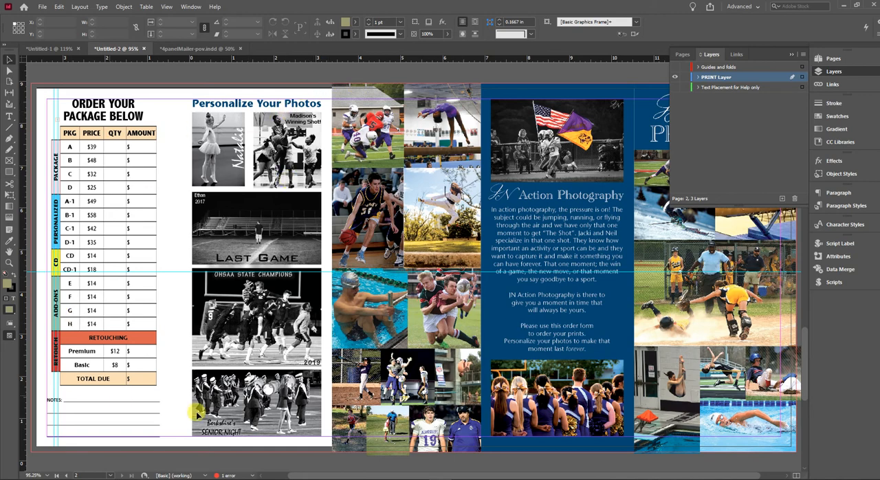
Go to page 1 of the sample mailer and show the Guides and folds layer again.
{"action": "left_click_drag", "start_coordinate": [674, 440], "coordinate": [637, 436]}
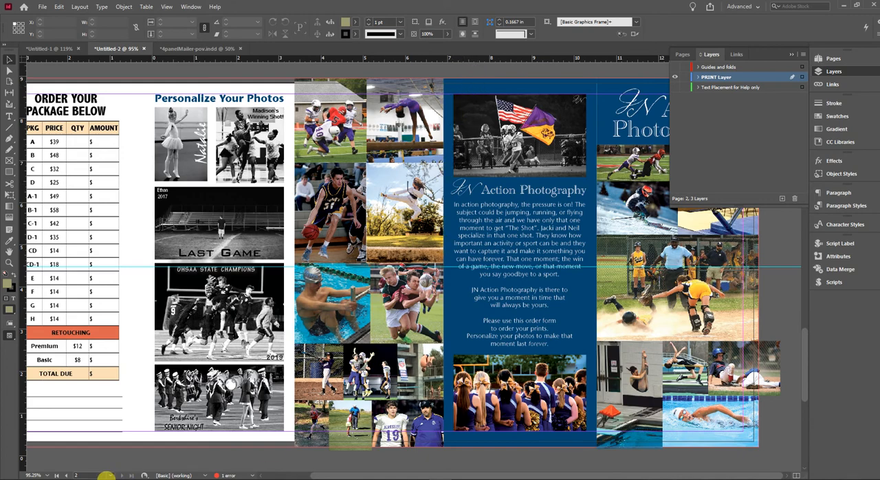
{"action": "left_click", "coordinate": [66, 476]}
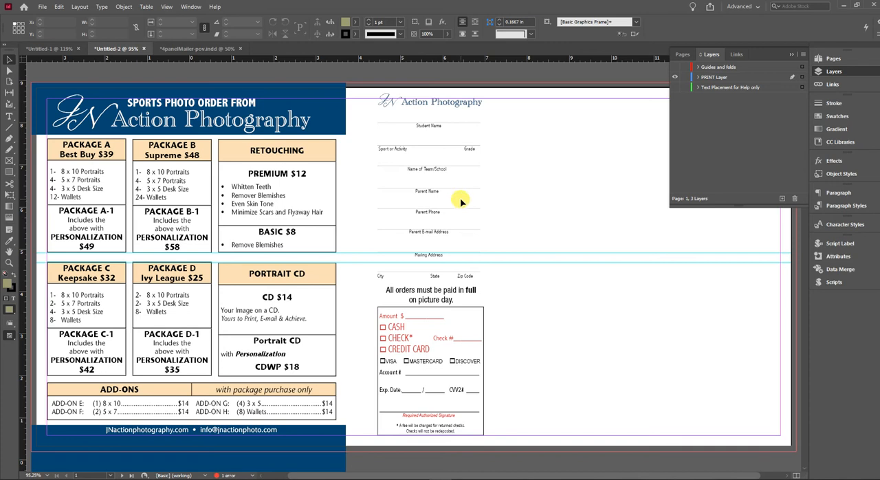
{"action": "left_click", "coordinate": [674, 67]}
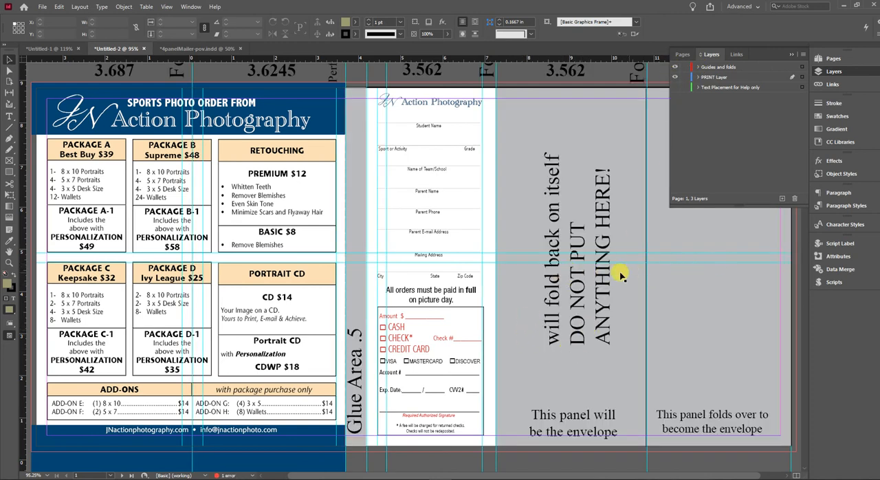
Show the Text Placement for Help only layer, then hide it and Guides and folds to view only the PRINT Layer artwork.
{"action": "left_click", "coordinate": [674, 88]}
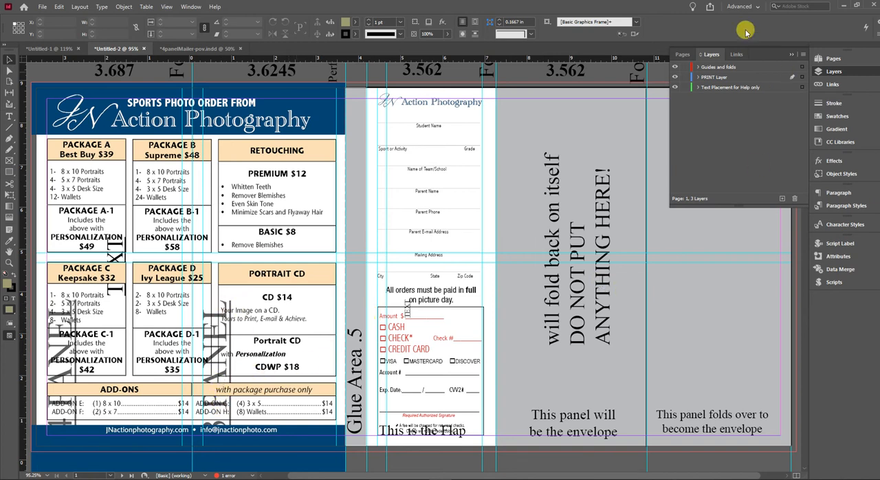
{"action": "left_click", "coordinate": [675, 66]}
{"action": "left_click", "coordinate": [674, 87]}
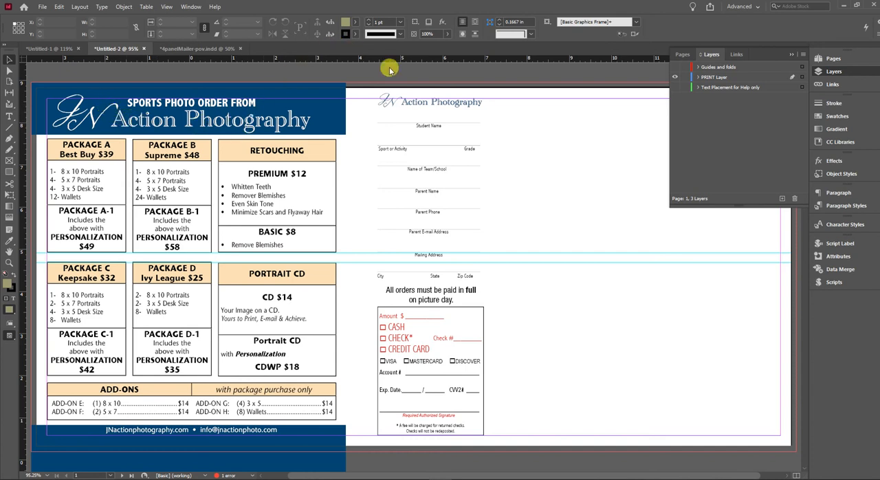
Show the Guides and folds layer again and go to page 2 of the sample mailer.
{"action": "left_click", "coordinate": [675, 67]}
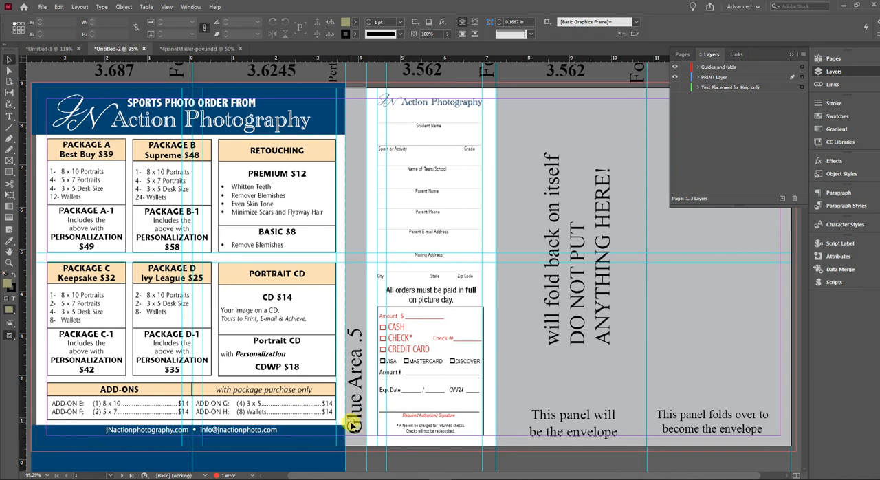
{"action": "scroll", "coordinate": [313, 325], "scroll_direction": "down", "scroll_amount": 3}
{"action": "scroll", "coordinate": [313, 325], "scroll_direction": "down", "scroll_amount": 10}
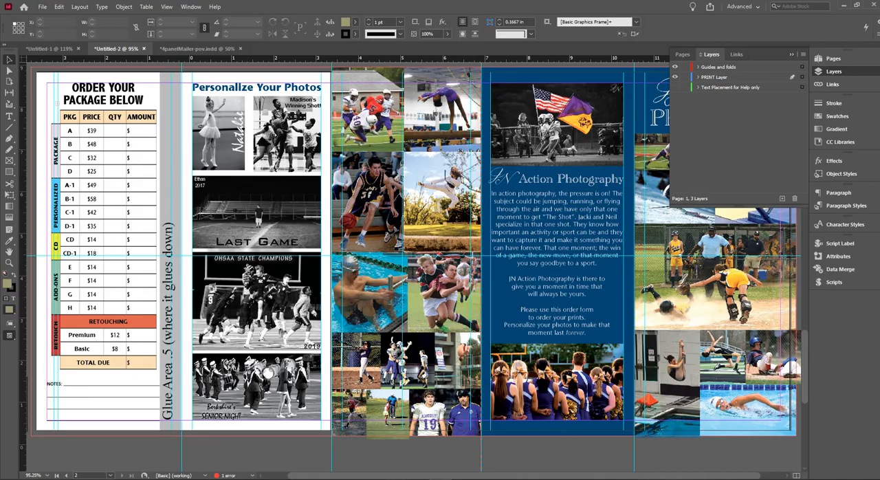
Switch to the browser, examine the bleed guidance on the How to create a high-res PDF page, and return to the template options page.
{"action": "left_click", "coordinate": [440, 441]}
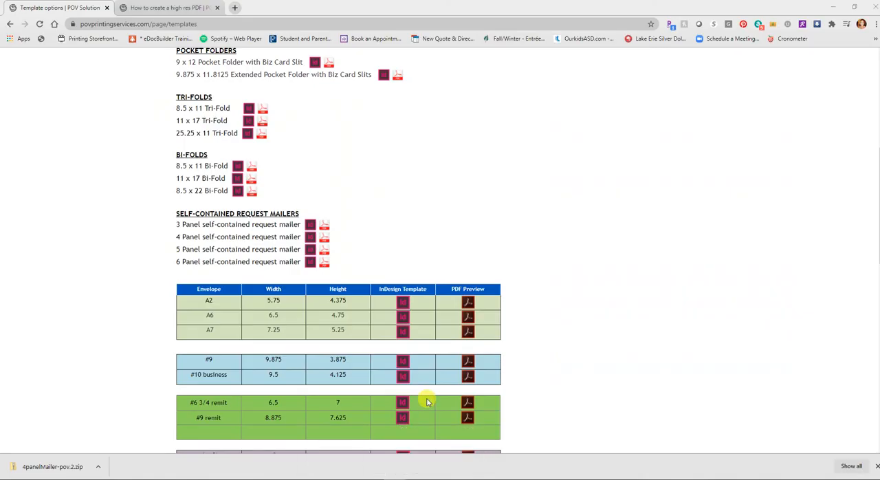
{"action": "left_click", "coordinate": [164, 8]}
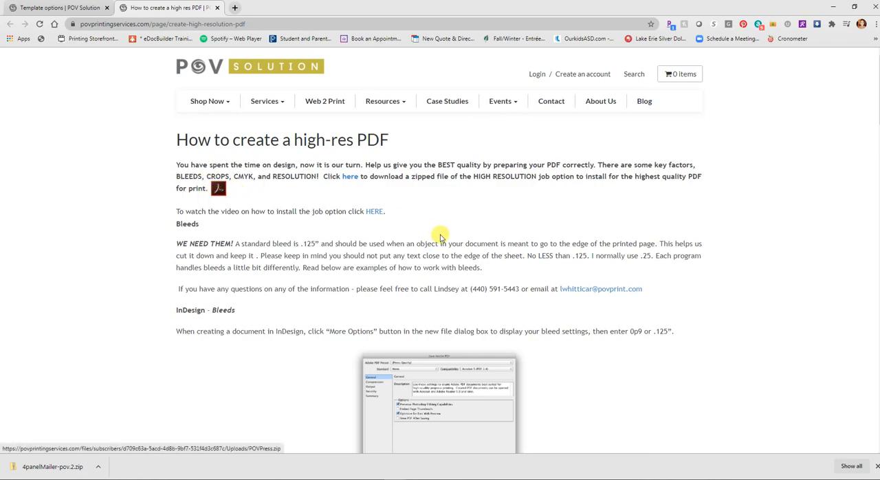
{"action": "scroll", "coordinate": [447, 241], "scroll_direction": "down", "scroll_amount": 5}
{"action": "scroll", "coordinate": [455, 180], "scroll_direction": "up", "scroll_amount": 1}
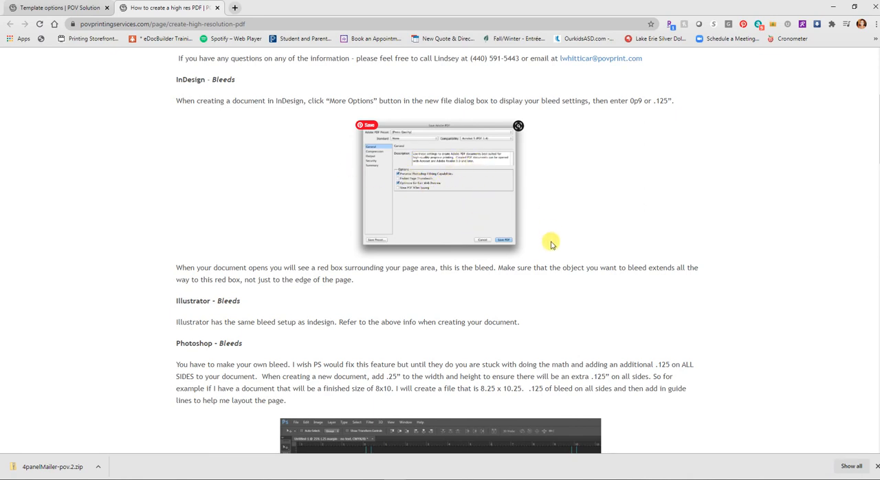
{"action": "scroll", "coordinate": [551, 240], "scroll_direction": "down", "scroll_amount": 2}
{"action": "scroll", "coordinate": [491, 343], "scroll_direction": "down", "scroll_amount": 2}
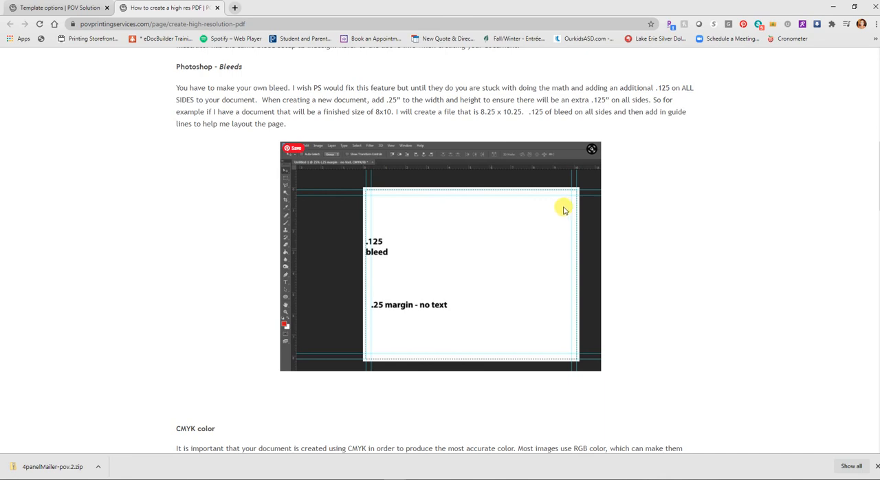
{"action": "scroll", "coordinate": [645, 279], "scroll_direction": "up", "scroll_amount": 5}
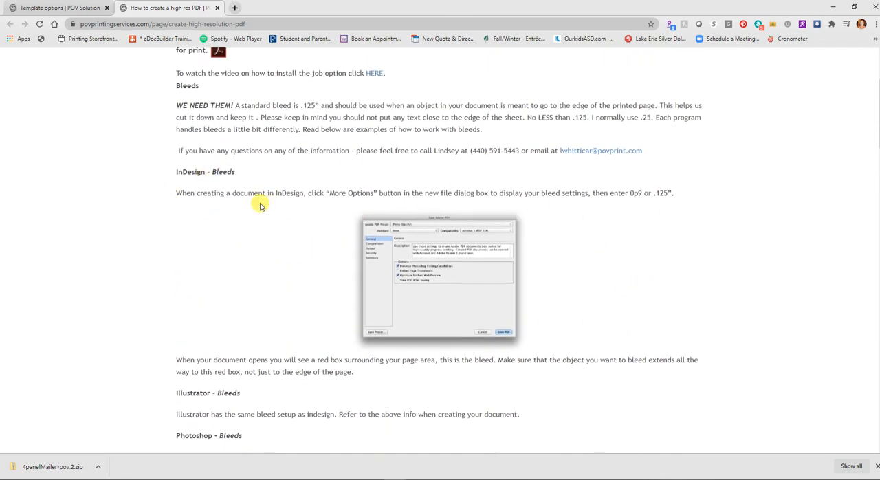
{"action": "left_click", "coordinate": [57, 8]}
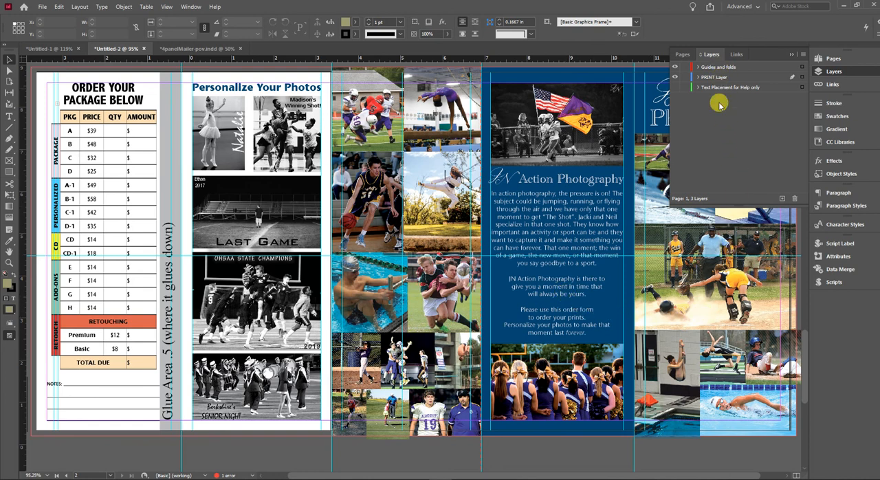
Switch back to the Untitled-2 sample in InDesign and show the Text Placement for Help only layer on page 2.
{"action": "left_click", "coordinate": [679, 87]}
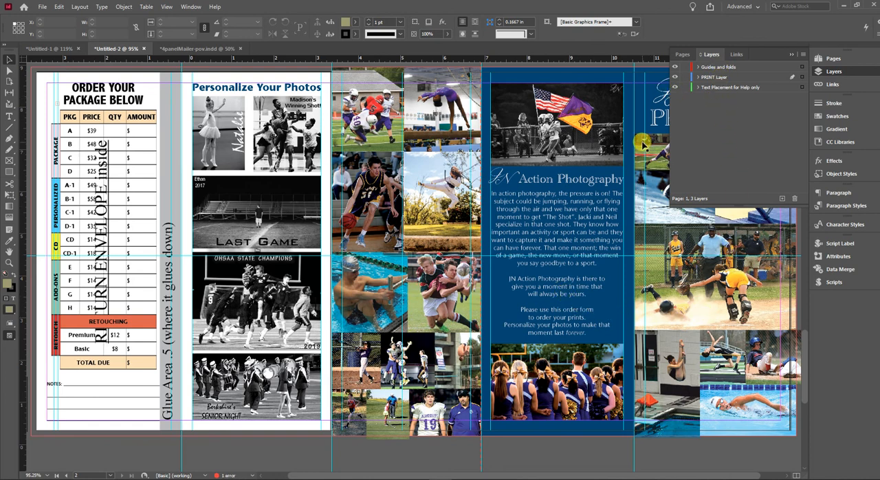